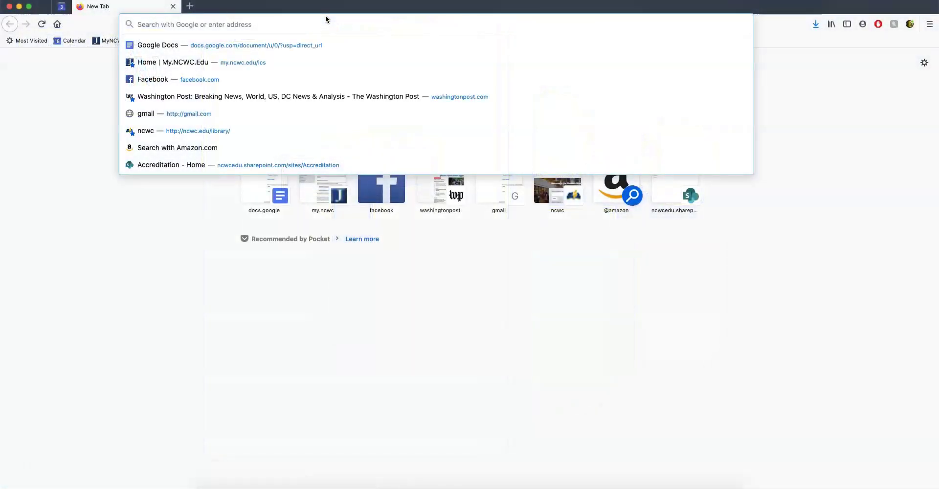
# Sign in at portal.office.com with the school account and choose to stay signed in
pyautogui.write('portal.office.com/')
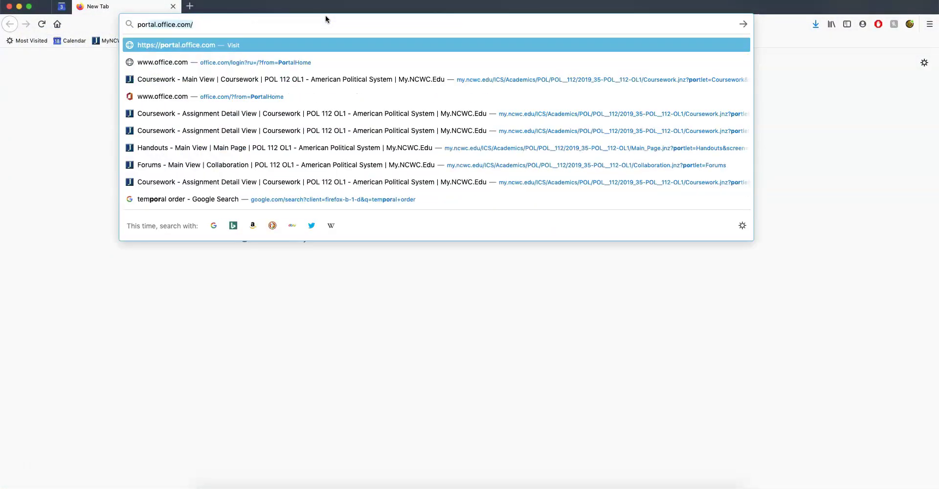
pyautogui.press('Return')
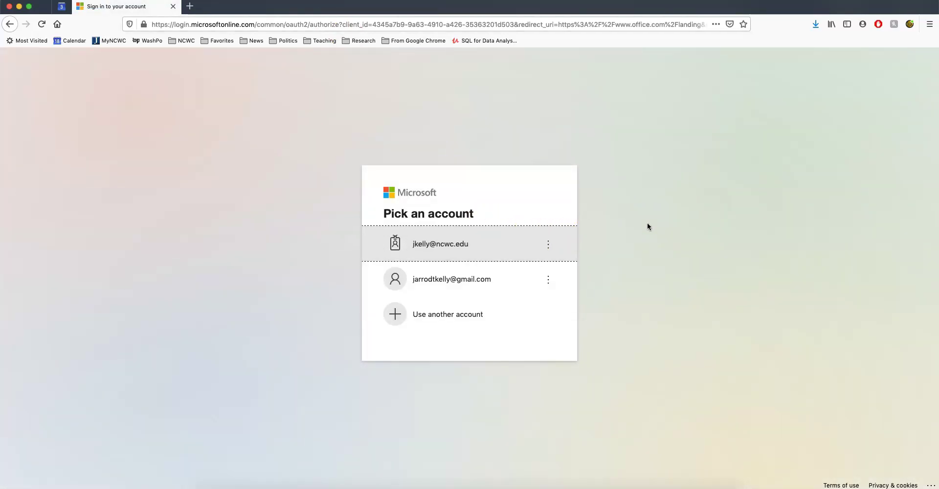
pyautogui.click(472, 244)
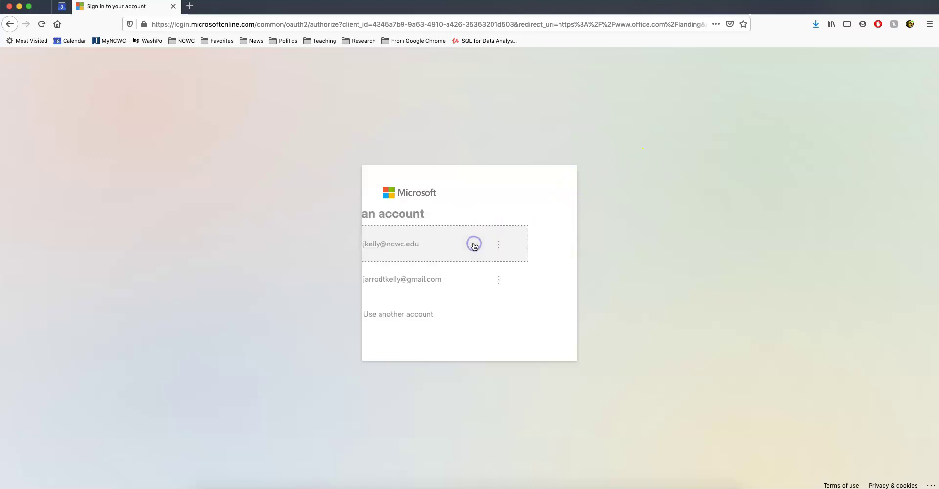
pyautogui.click(518, 315)
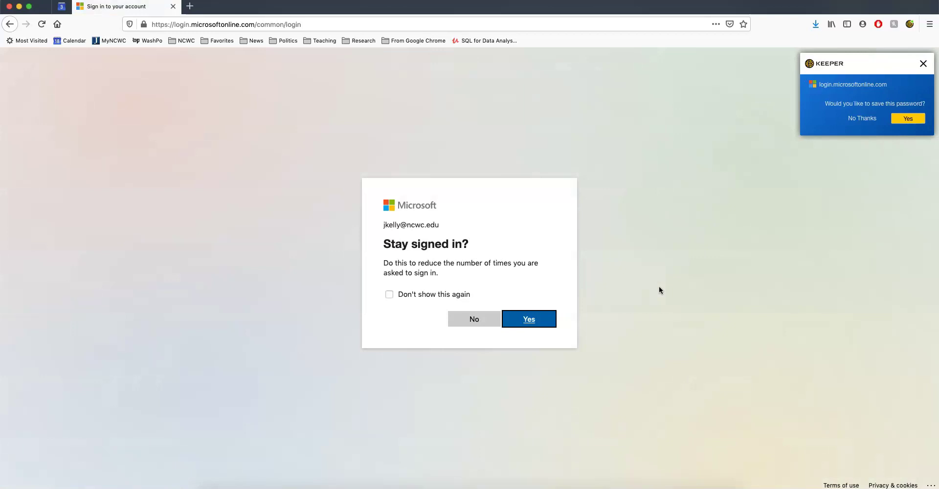
pyautogui.click(550, 316)
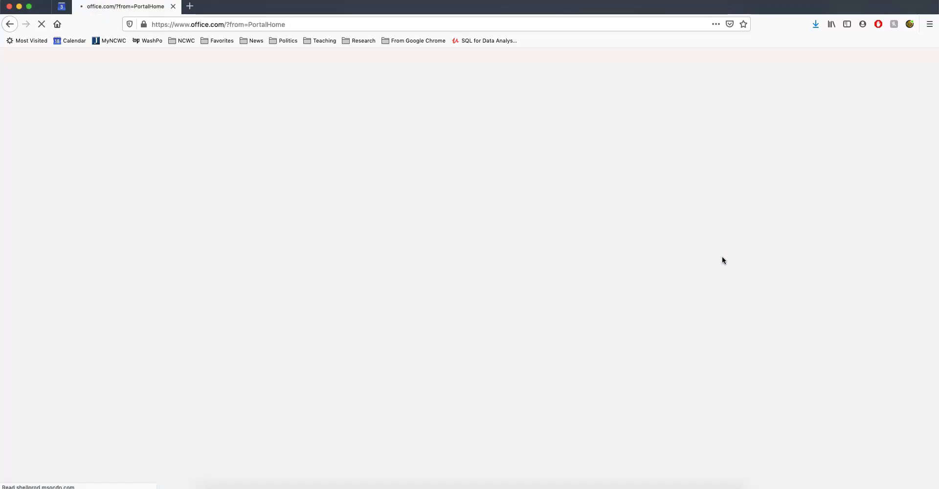
# Launch the Teams app from the Office 365 home page into a new tab
pyautogui.click(674, 218)
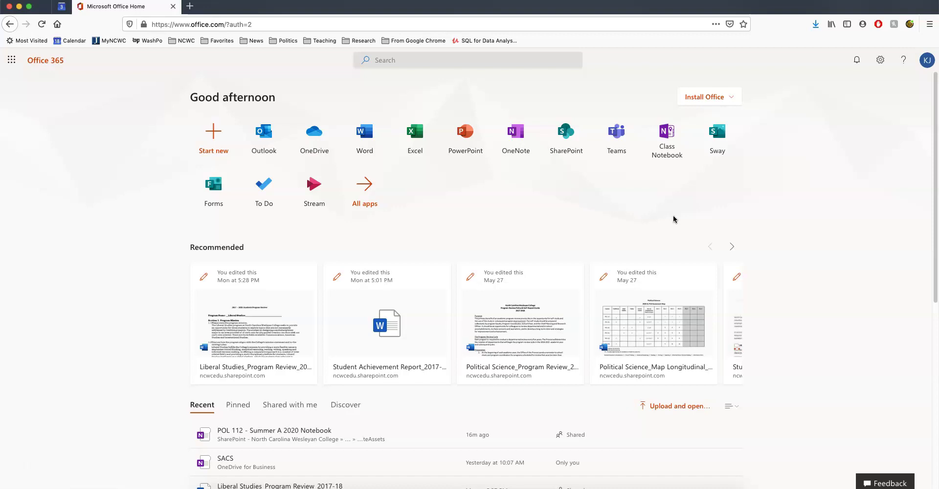
pyautogui.click(671, 219)
pyautogui.click(619, 148)
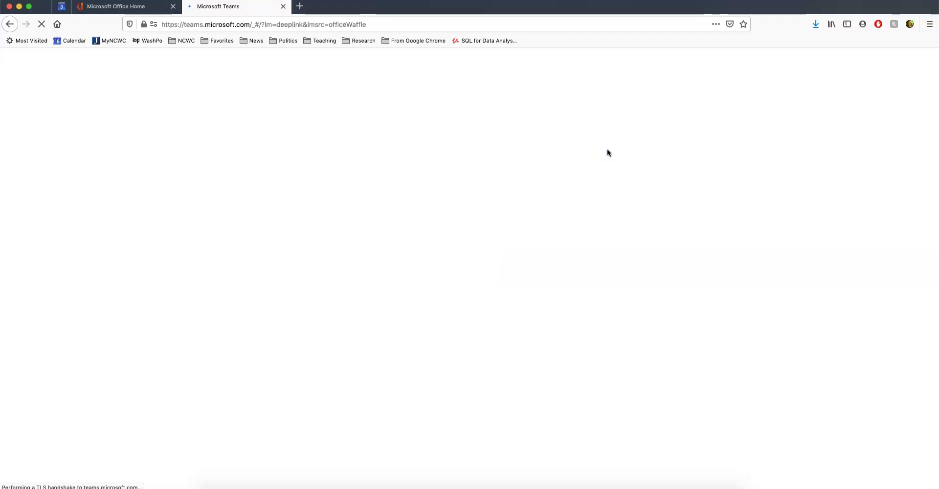
# Show the Teams overview with the POL 112 and POL 302 class team tiles
pyautogui.click(615, 152)
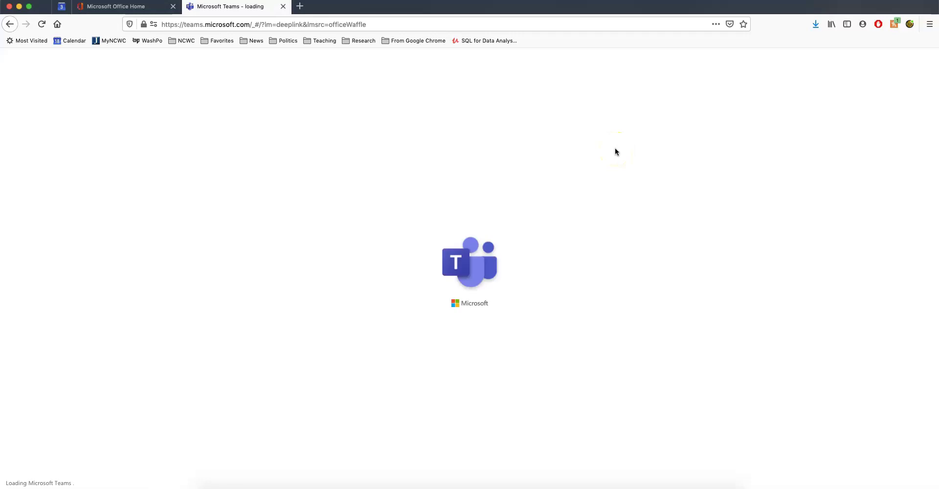
pyautogui.click(611, 155)
pyautogui.click(565, 151)
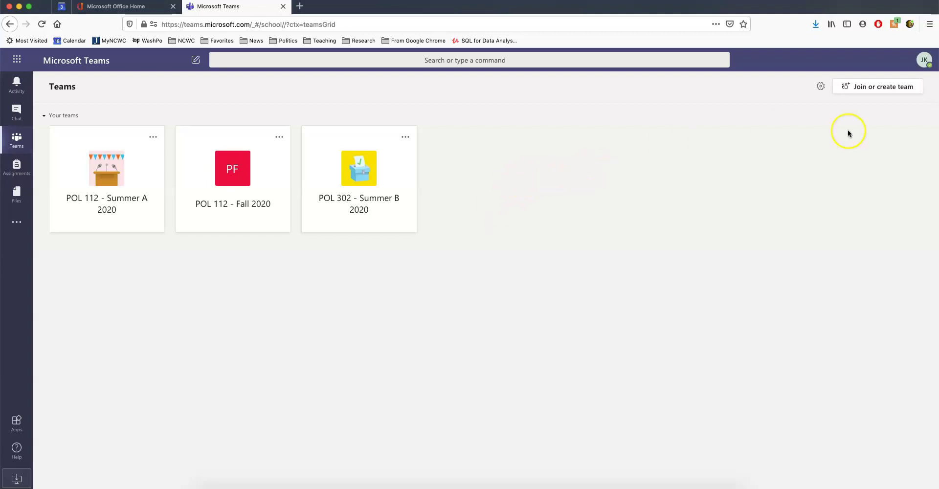
# Create a Class-type team named 'Example Class', skipping adding students and teachers
pyautogui.click(858, 88)
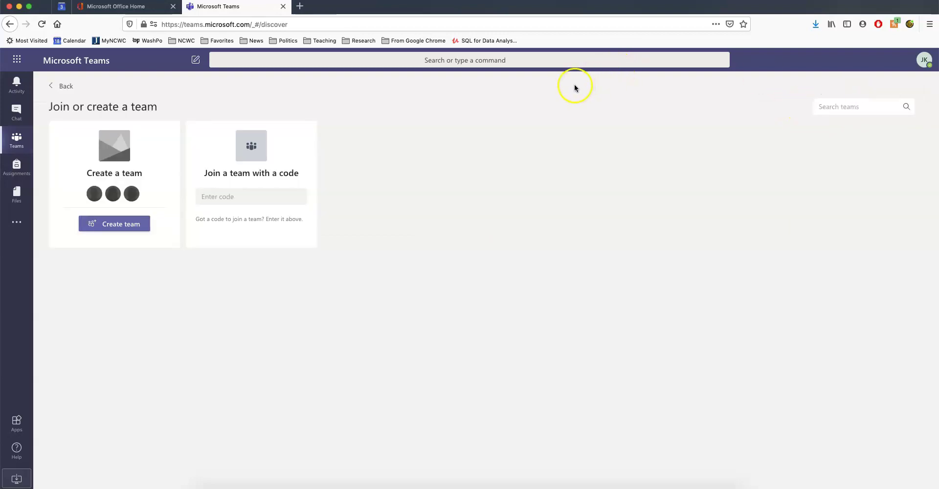
pyautogui.click(126, 226)
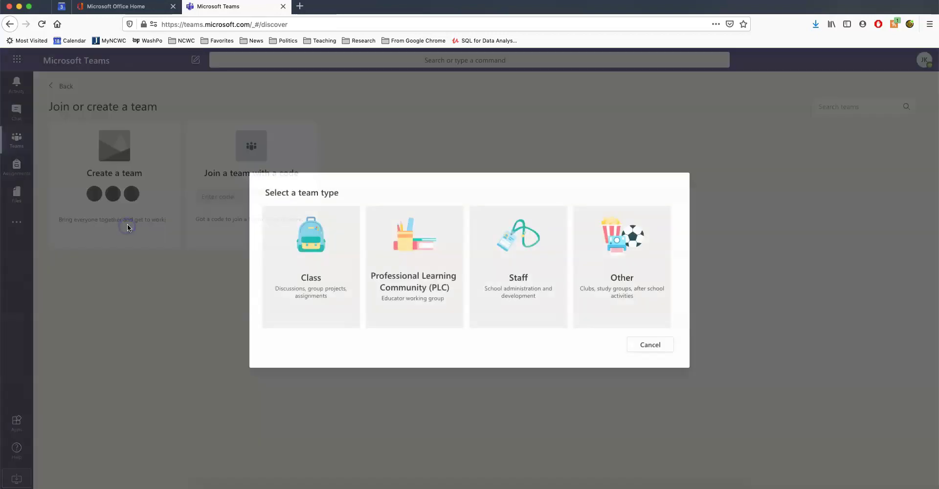
pyautogui.click(317, 284)
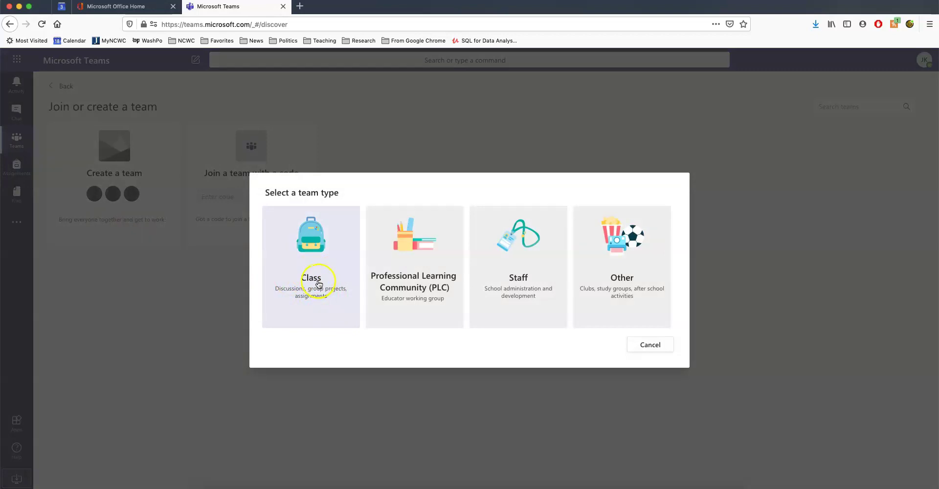
pyautogui.click(318, 283)
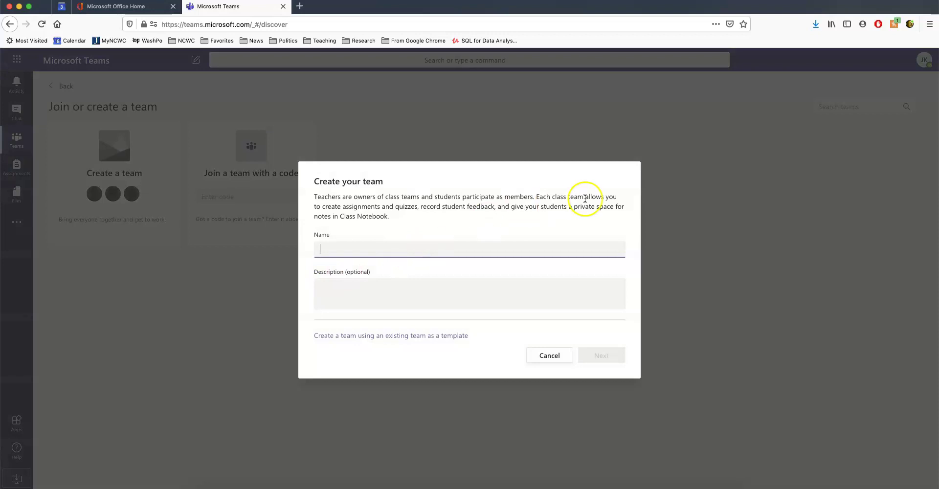
pyautogui.write('Example Class')
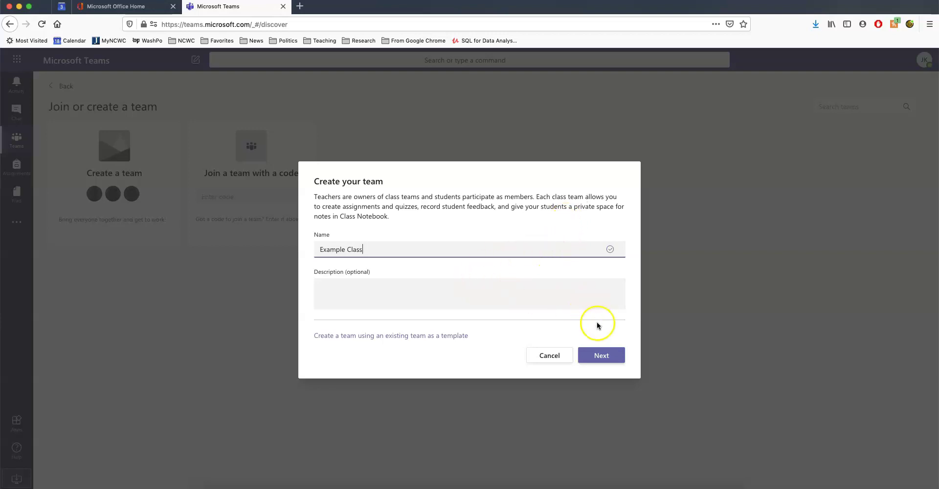
pyautogui.click(601, 356)
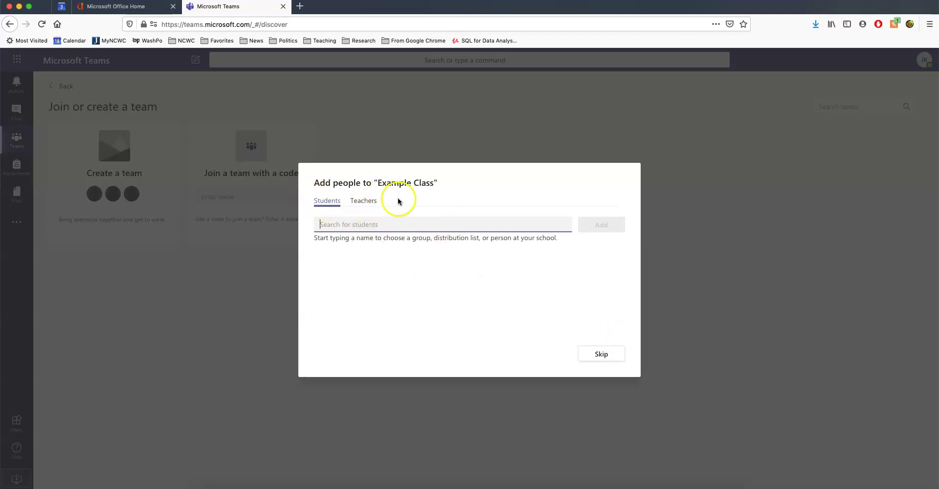
pyautogui.click(598, 356)
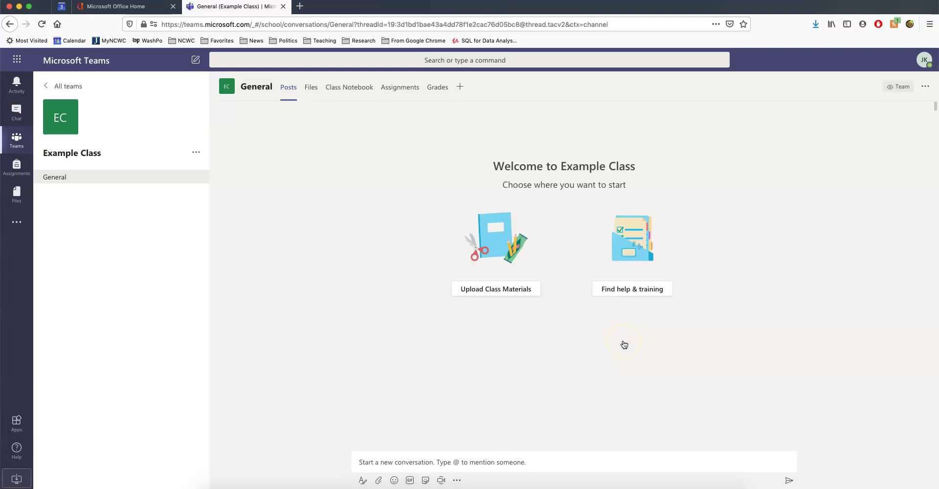
pyautogui.click(196, 155)
# Open Example Class's Manage team page, expand members, and close the empty Add member dialog
pyautogui.click(213, 174)
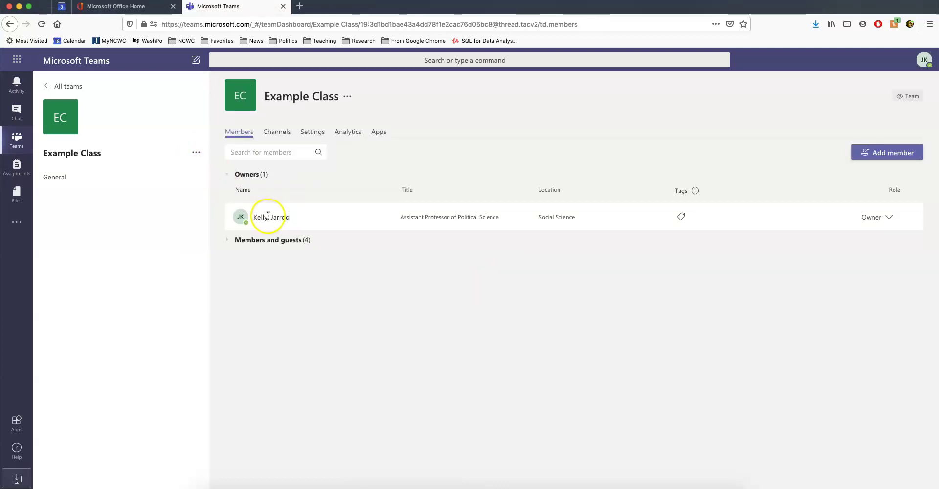
pyautogui.click(228, 241)
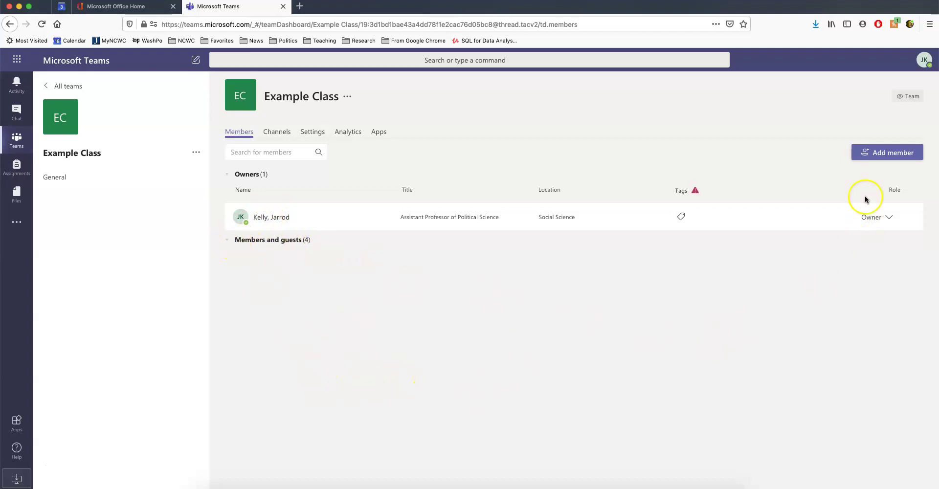
pyautogui.click(876, 155)
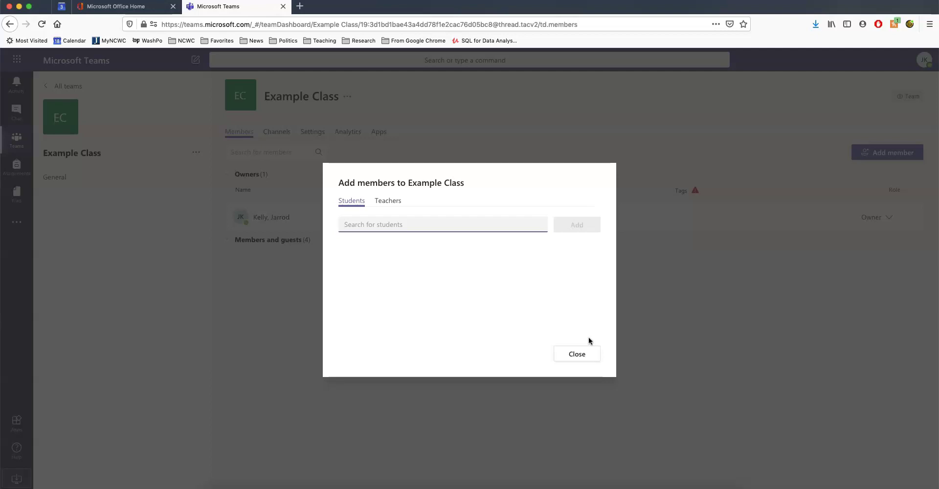
pyautogui.click(595, 360)
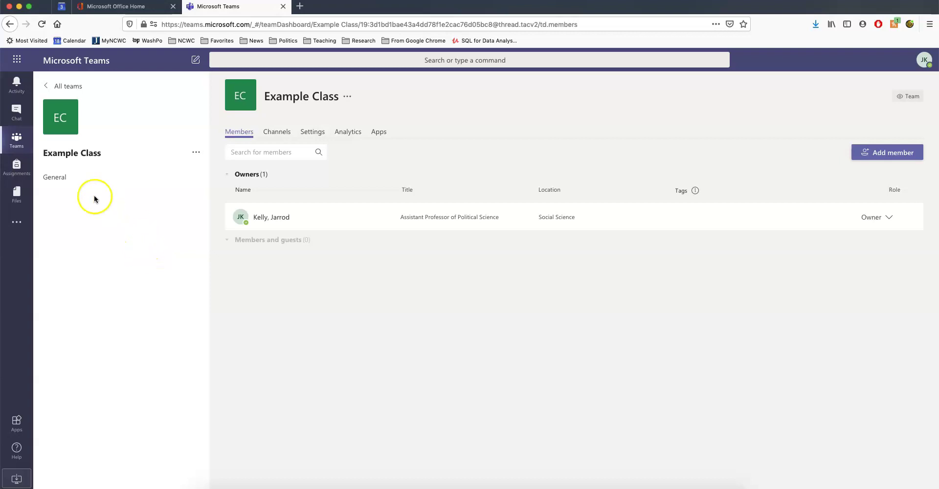
# Go back to Example Class's General channel and put the cursor in the new-conversation box
pyautogui.click(56, 182)
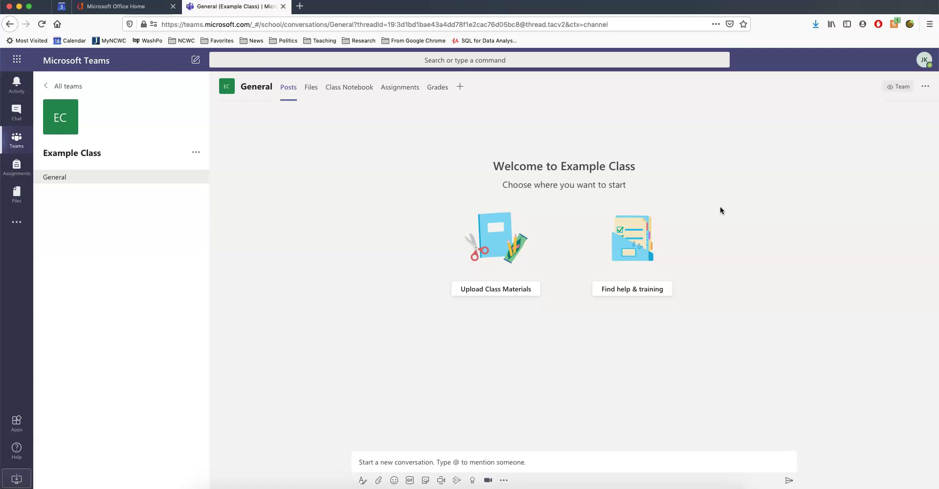
pyautogui.click(491, 458)
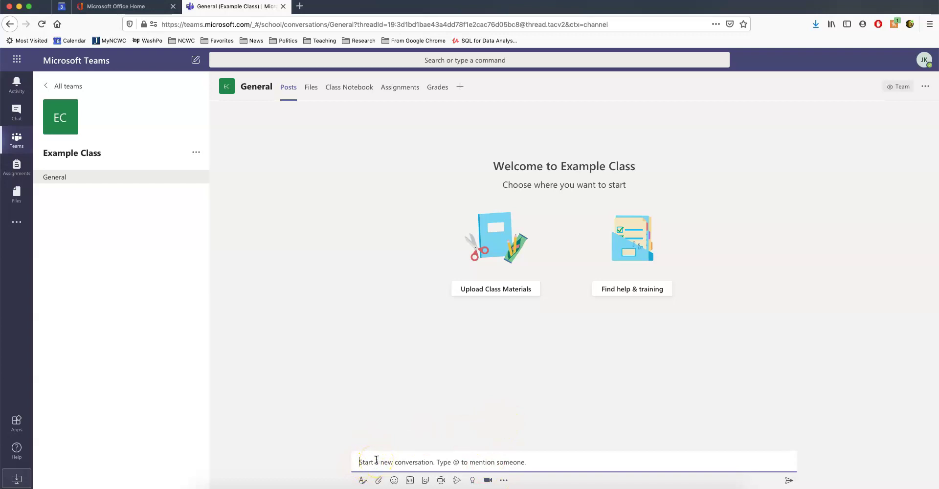
# Post 'Hello world!' in General and reply to it with 'Hi!'
pyautogui.write('Hello w')
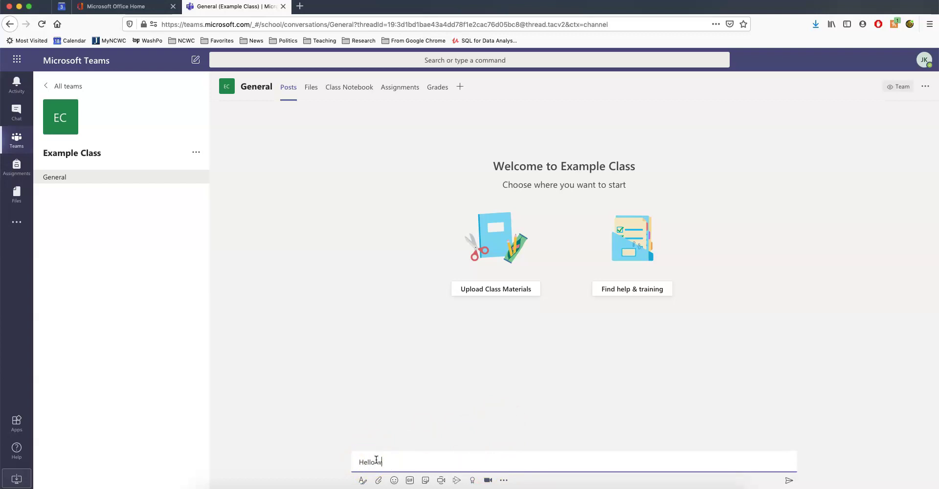
pyautogui.write('orld!')
pyautogui.press('Return')
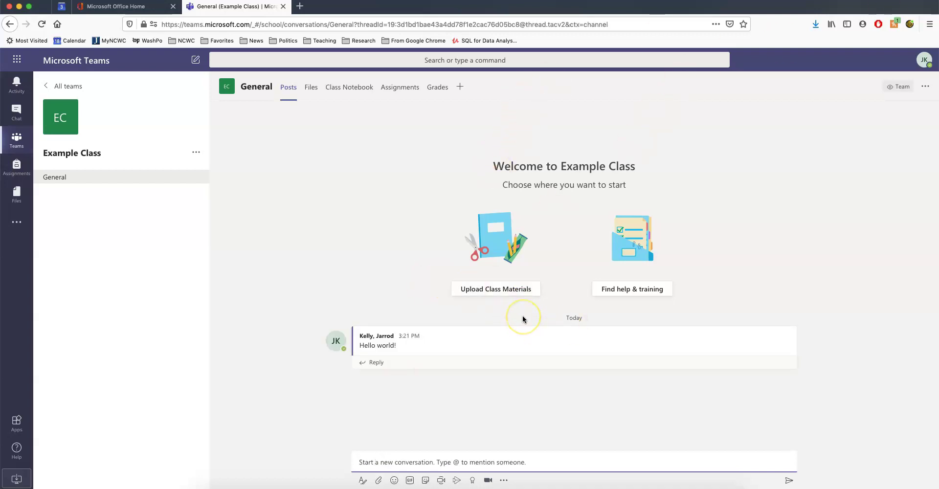
pyautogui.click(379, 365)
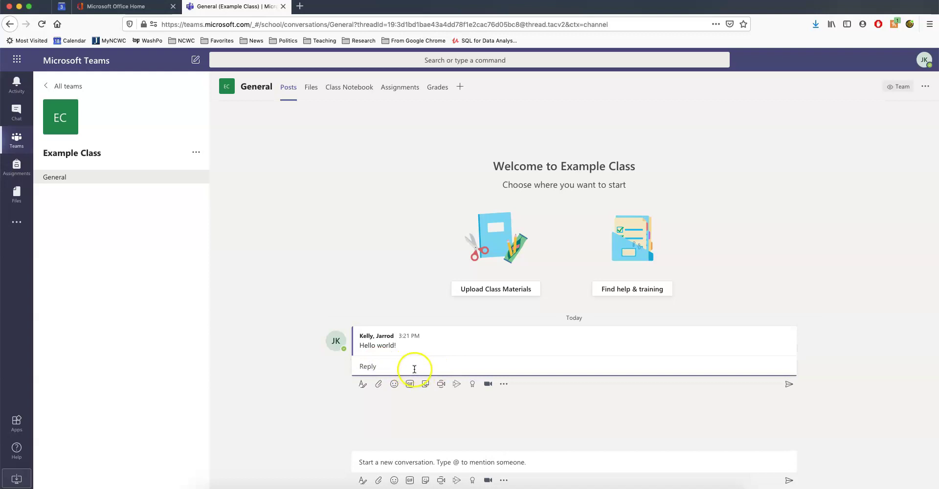
pyautogui.write('Hi!')
pyautogui.press('Return')
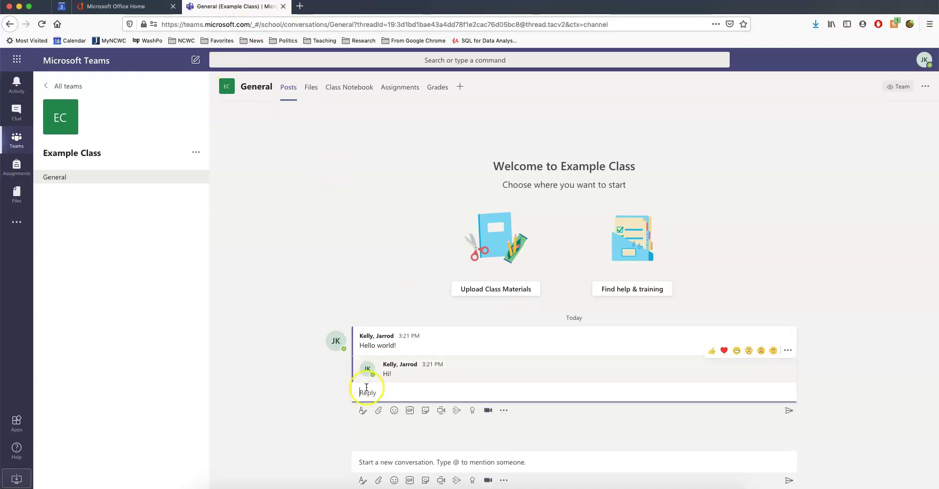
# Post 'Hey!' as a separate new conversation in General
pyautogui.click(483, 460)
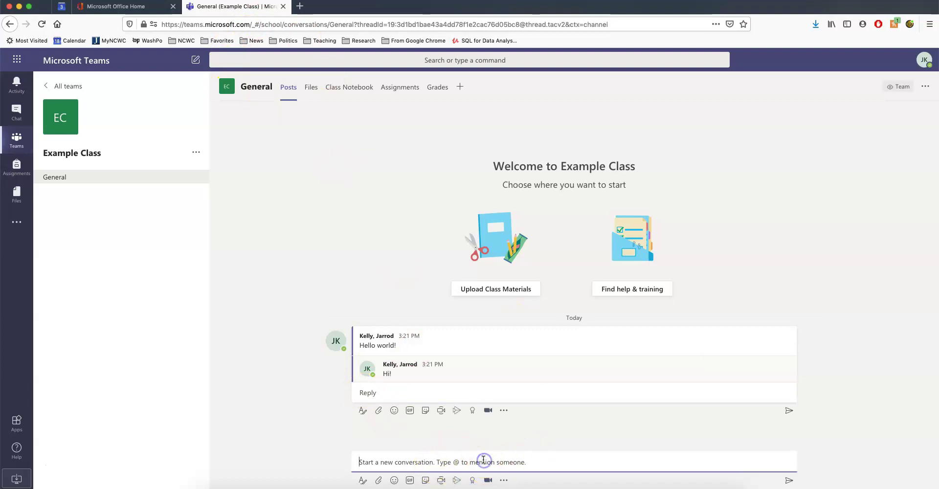
pyautogui.write('Hey!')
pyautogui.press('Return')
pyautogui.click(494, 332)
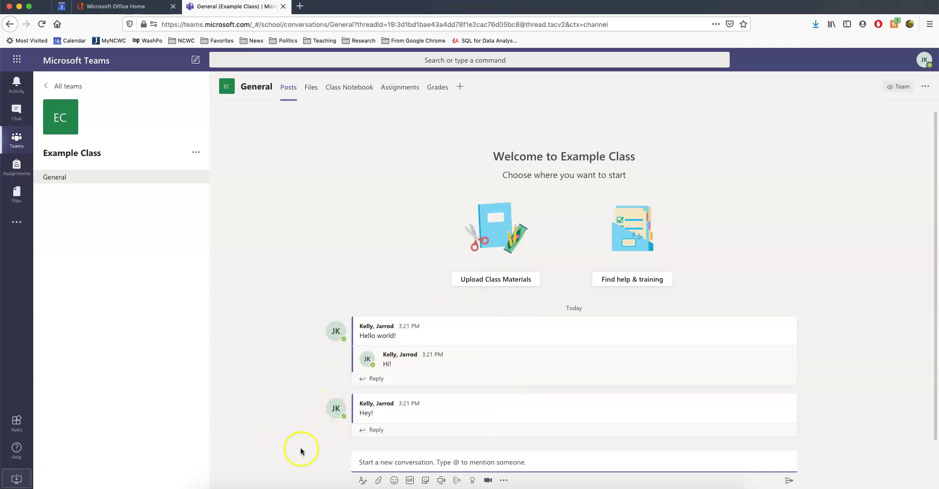
pyautogui.moveTo(461, 417)
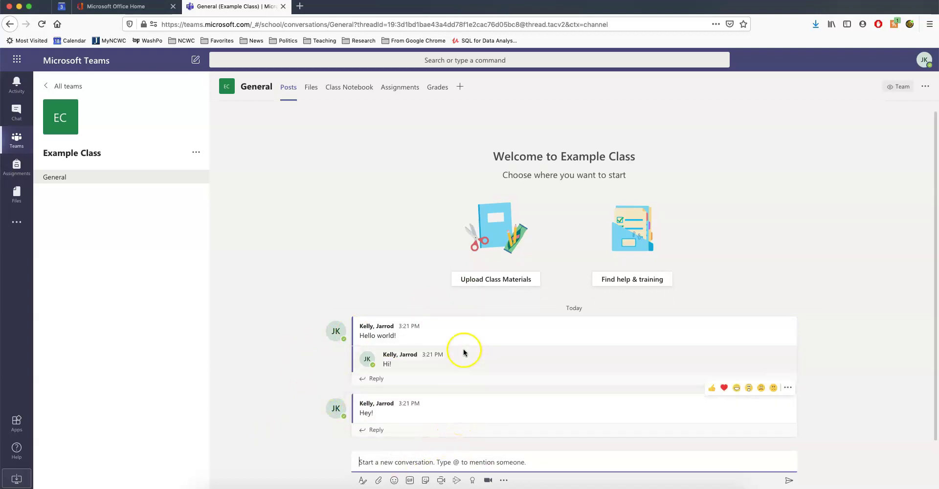
pyautogui.click(533, 451)
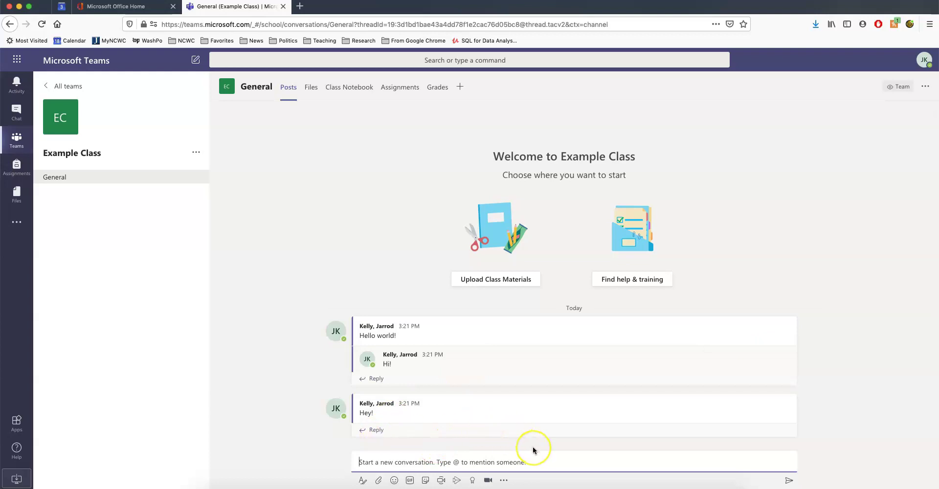